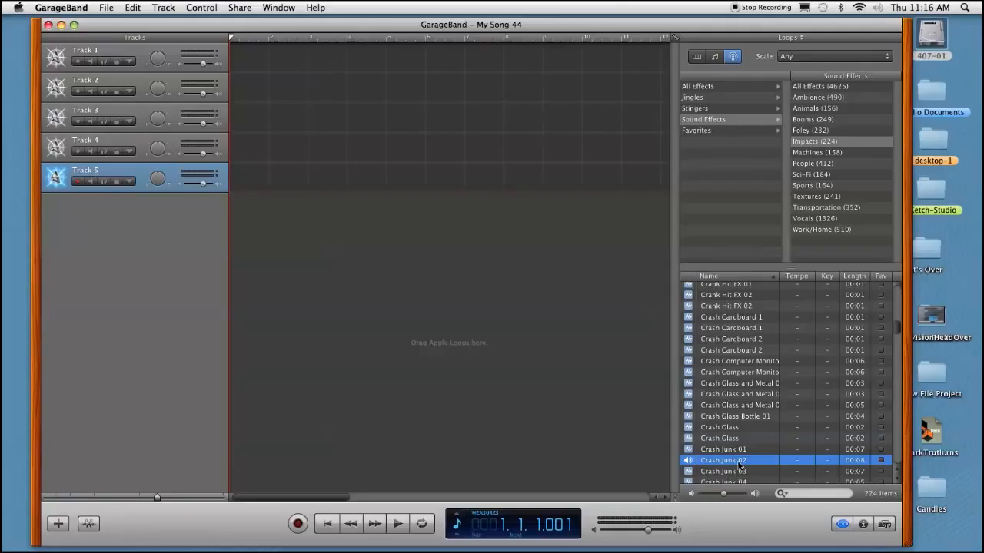
# - Preview the first Crash Glass sound effect and place it at the beginning of Track 1
pyautogui.click(711, 427)
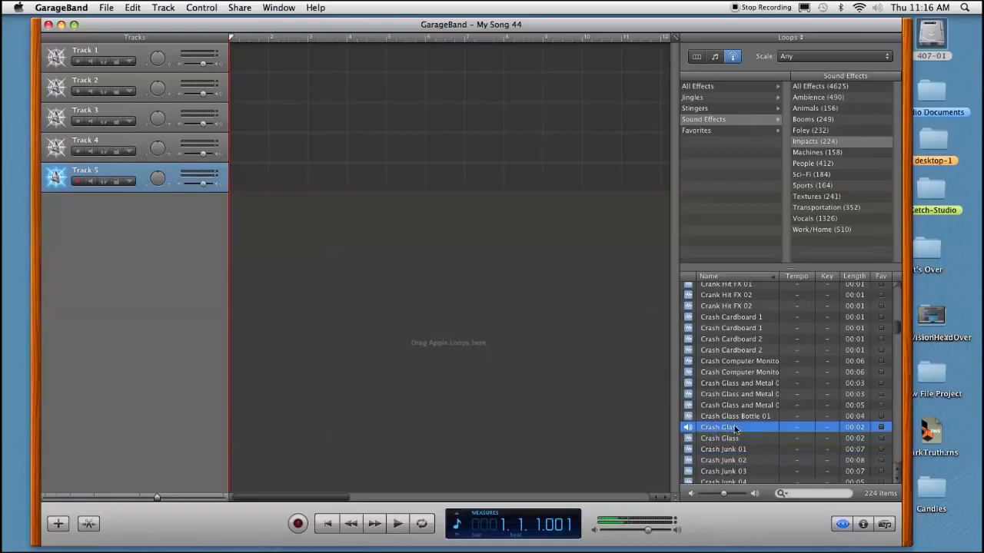
pyautogui.moveTo(727, 429); pyautogui.dragTo(234, 51)
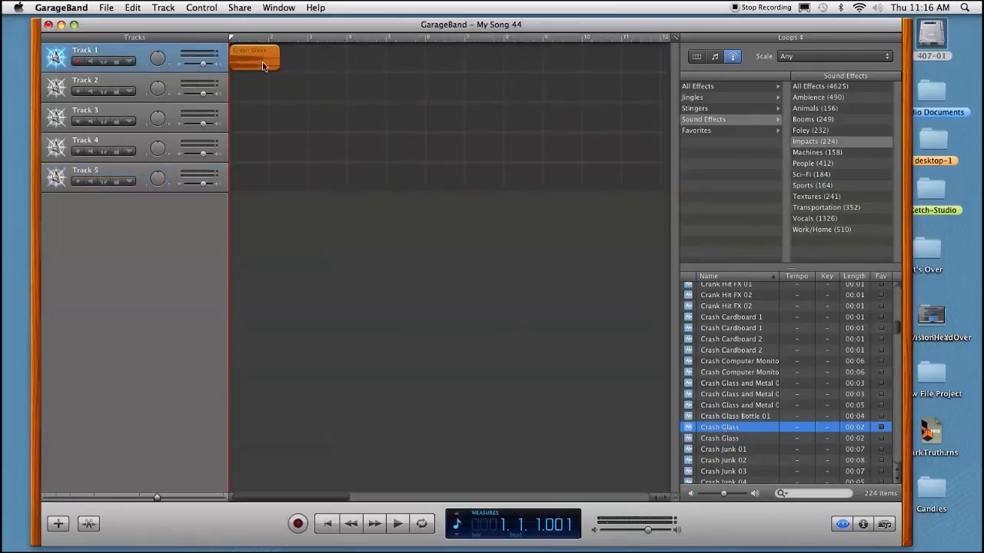
pyautogui.moveTo(261, 65)
pyautogui.mouseDown()
pyautogui.moveTo(318, 63)
pyautogui.moveTo(244, 61)
pyautogui.mouseUp()
# - Turn off Snap to Grid and move the Crash Glass region on Track 1 to about measure 3
pyautogui.click(202, 7)
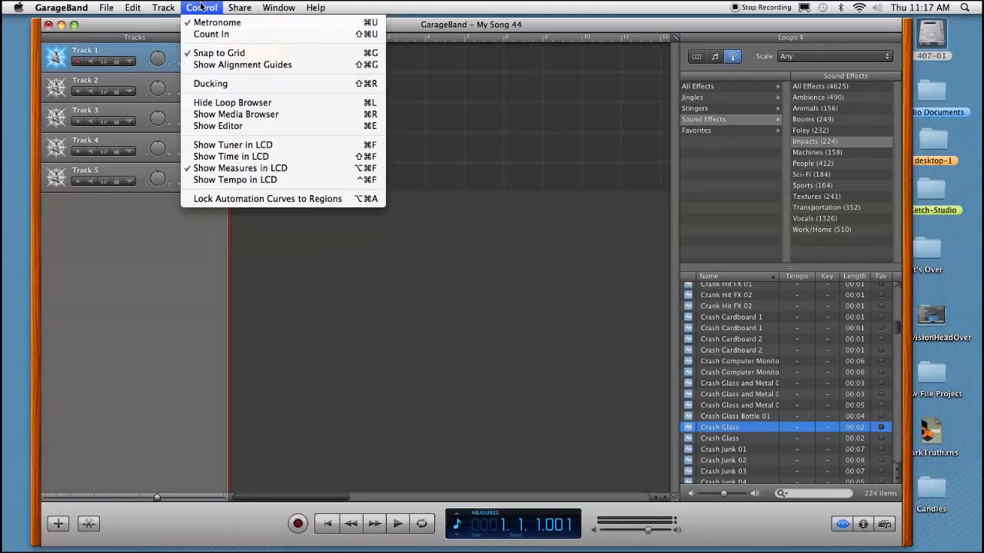
pyautogui.click(207, 53)
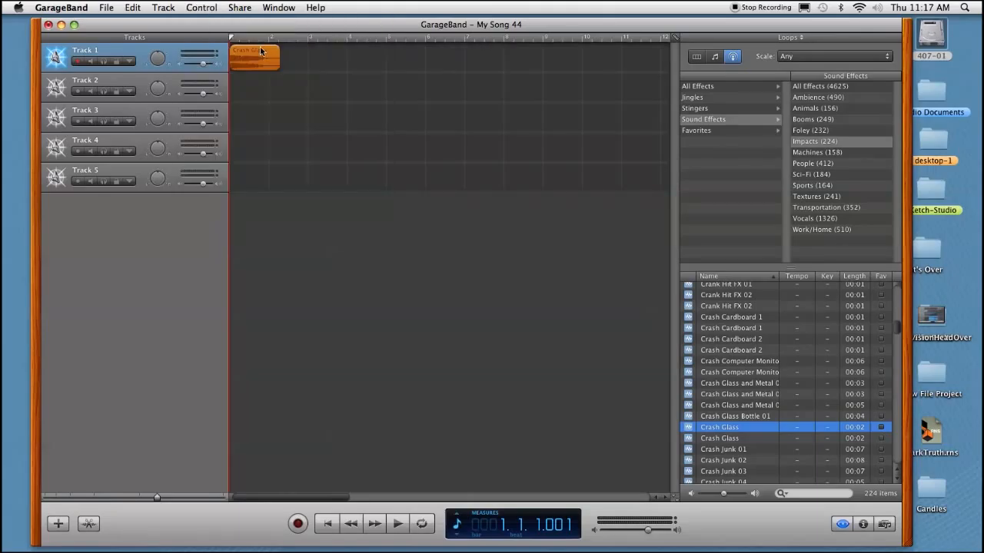
pyautogui.moveTo(264, 62)
pyautogui.mouseDown()
pyautogui.moveTo(295, 58)
pyautogui.moveTo(261, 59)
pyautogui.mouseUp()
pyautogui.moveTo(255, 58); pyautogui.dragTo(328, 60)
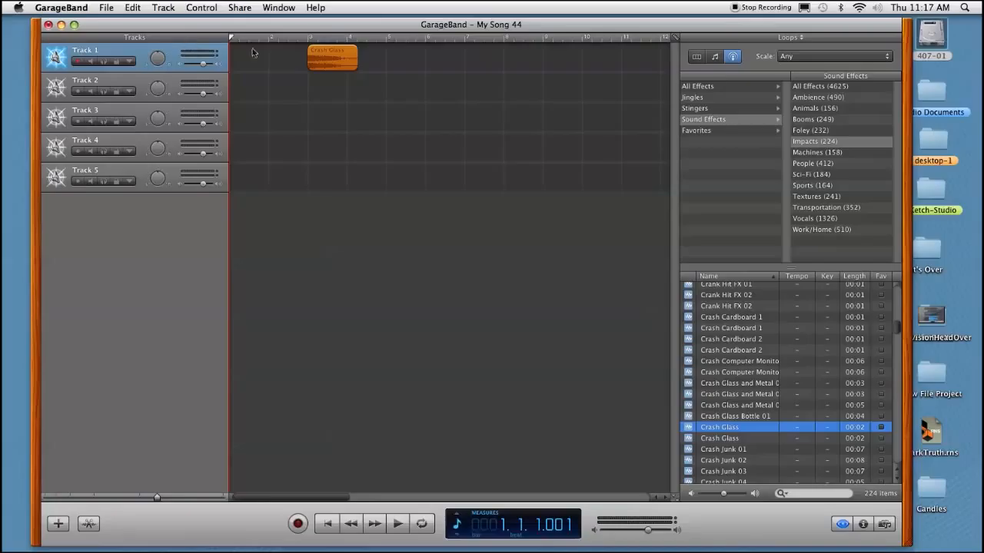
pyautogui.moveTo(323, 58); pyautogui.dragTo(324, 58)
# - Add Crash Junk 02 to Track 2 and Crash Metal 3 to Track 3, both starting at about measure 3
pyautogui.moveTo(721, 463); pyautogui.dragTo(316, 86)
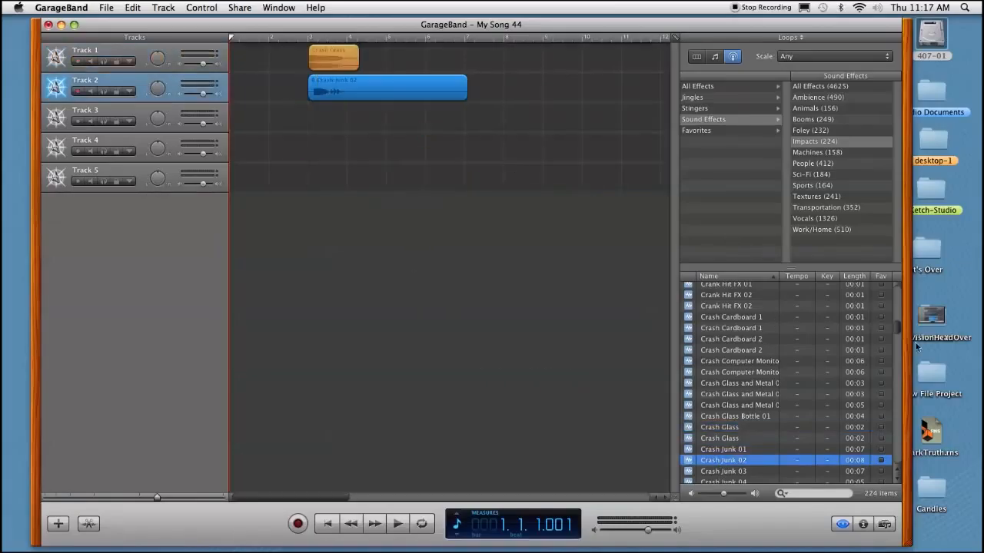
pyautogui.moveTo(898, 332); pyautogui.dragTo(897, 347)
pyautogui.click(729, 367)
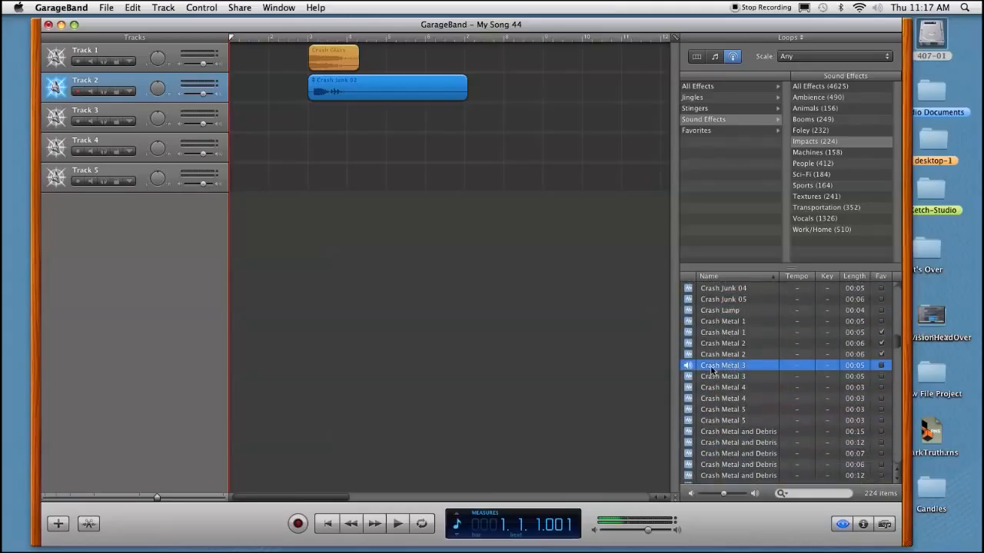
pyautogui.moveTo(721, 368); pyautogui.dragTo(321, 123)
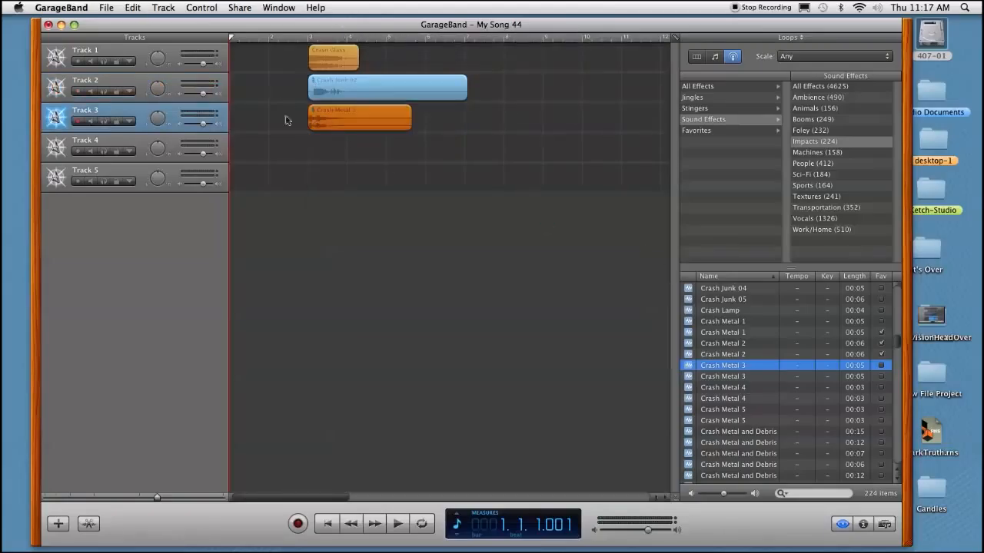
# - Nudge Crash Junk 02 to start just before measure 3, and line up Crash Glass and Crash Metal 3 with measure 3
pyautogui.click(332, 93)
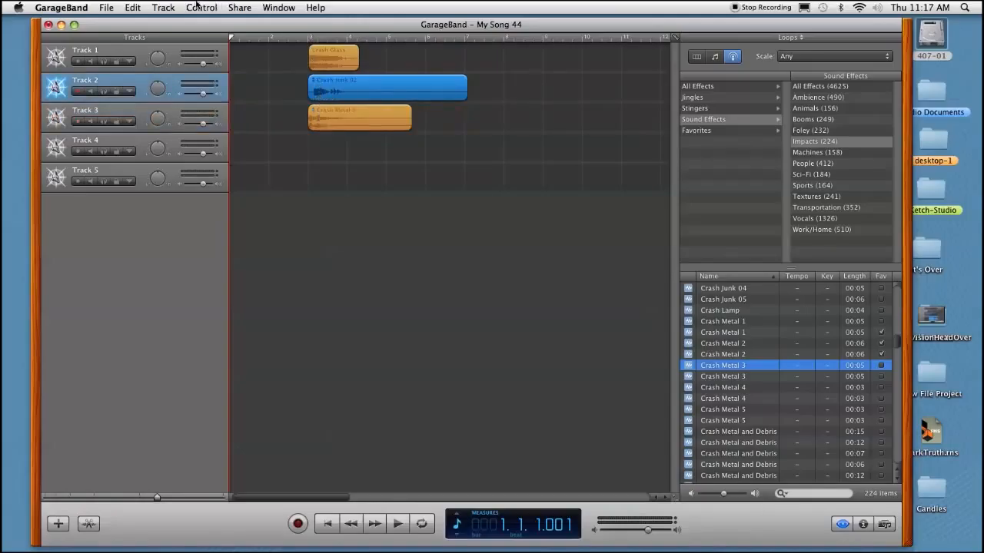
pyautogui.moveTo(407, 87); pyautogui.dragTo(404, 88)
pyautogui.moveTo(158, 499); pyautogui.dragTo(182, 499)
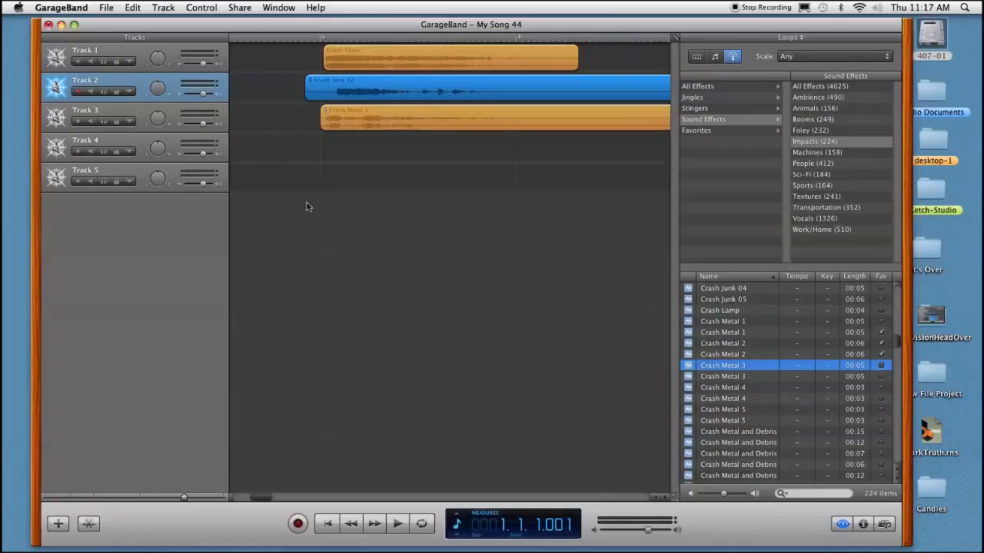
pyautogui.moveTo(368, 57); pyautogui.dragTo(363, 56)
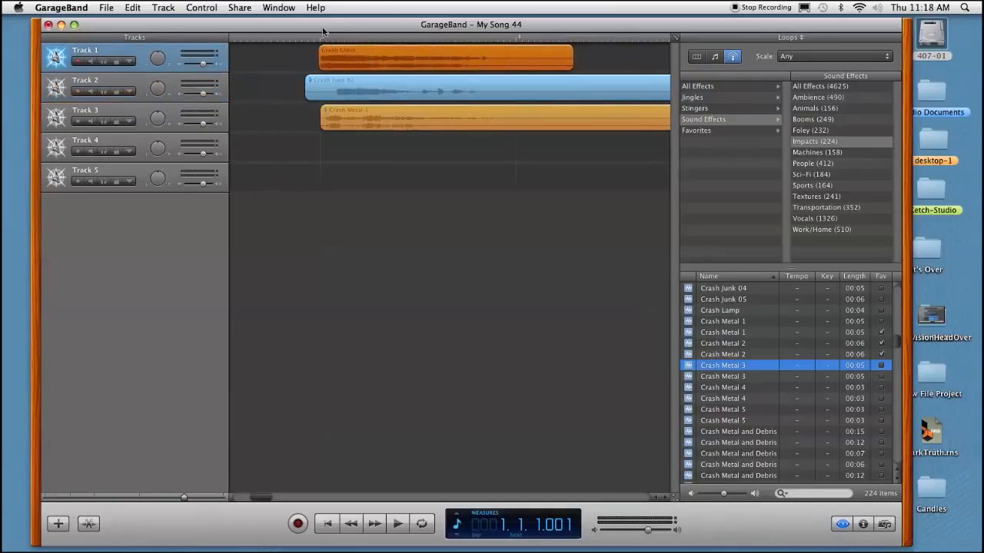
pyautogui.moveTo(374, 79); pyautogui.dragTo(362, 80)
pyautogui.moveTo(393, 122); pyautogui.dragTo(391, 116)
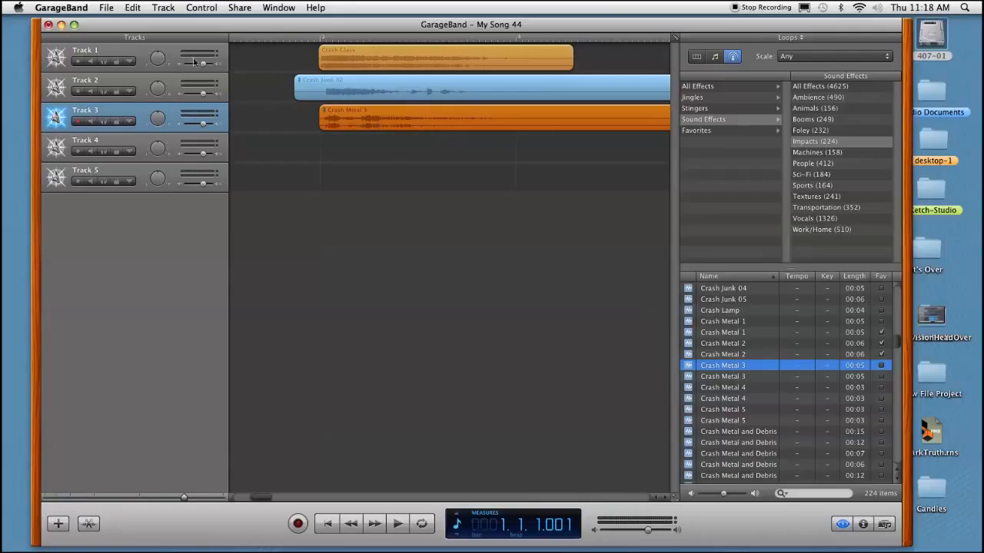
# - Try the mute control on Track 3 and unmute the track again
pyautogui.moveTo(203, 66); pyautogui.dragTo(203, 65)
pyautogui.click(203, 94)
pyautogui.click(93, 123)
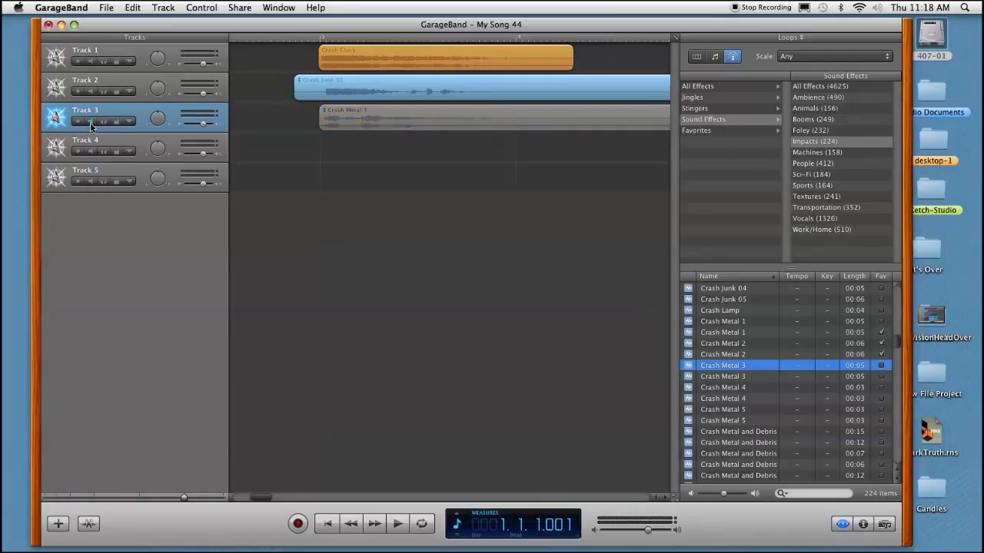
pyautogui.click(90, 122)
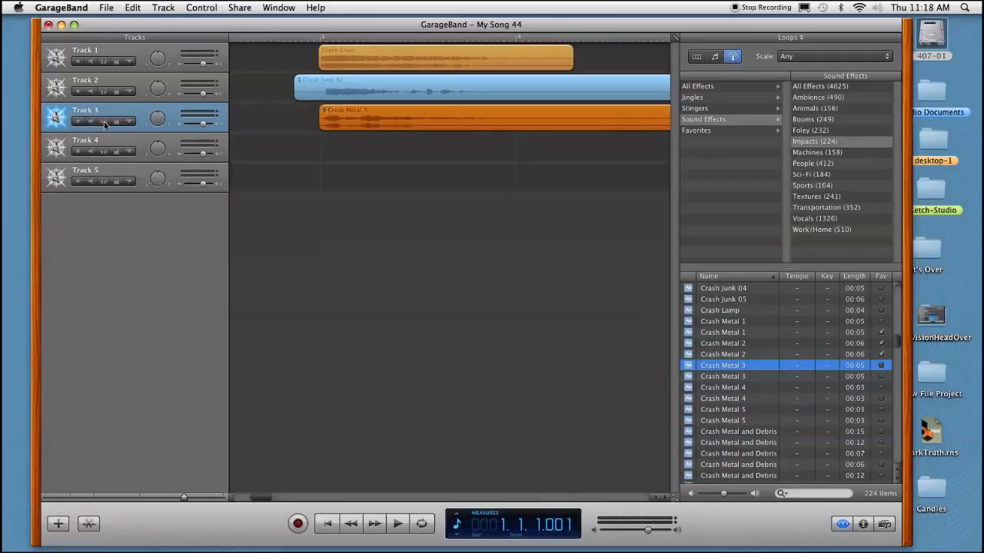
# - Solo Track 3 and play back its Crash Metal 3 region, stopping after measure 4
pyautogui.click(104, 122)
pyautogui.press('space')
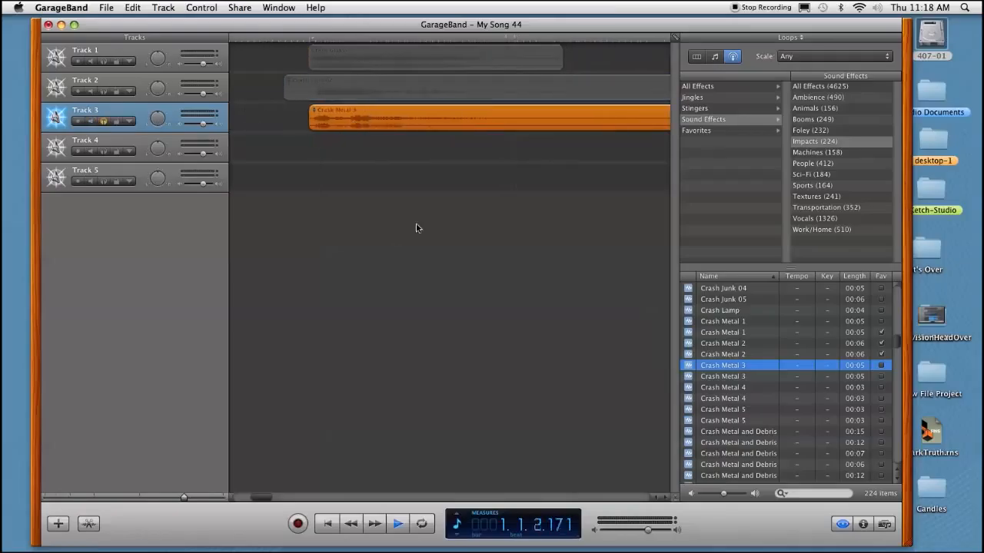
pyautogui.press('space')
# - Open the Crash Metal 3 region in the audio editor while briefly locking and unlocking Track 3
pyautogui.click(116, 123)
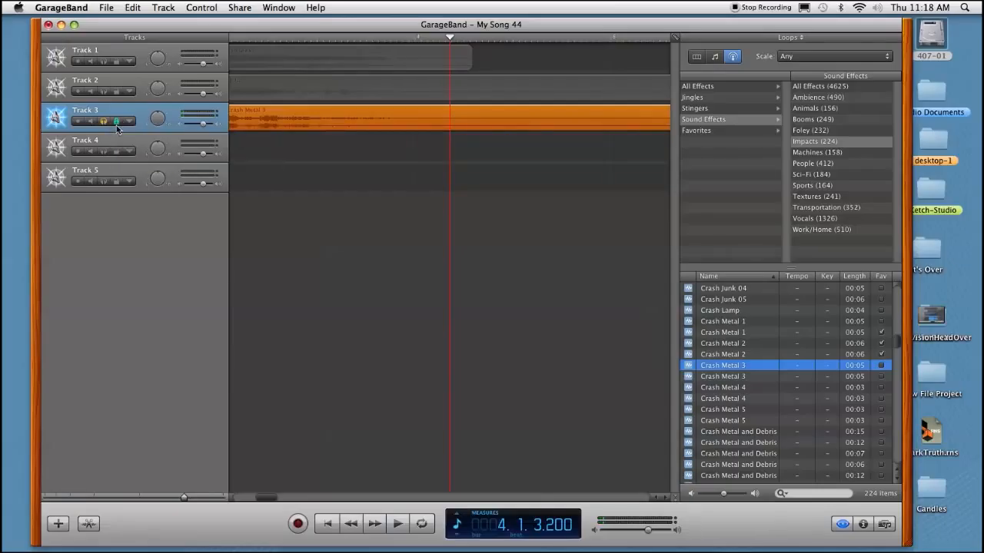
pyautogui.doubleClick(295, 126)
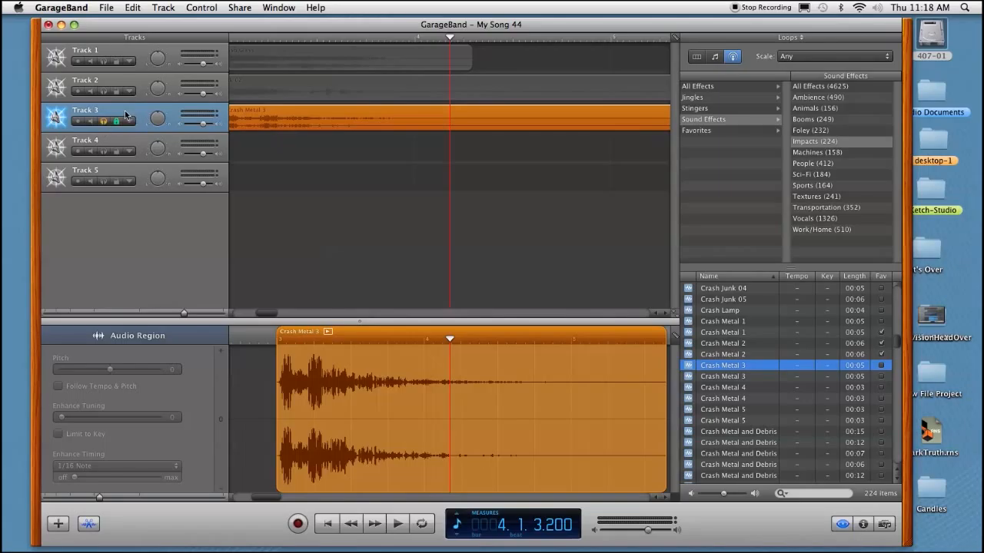
pyautogui.click(114, 122)
# - Enable the Track Volume automation curve on Track 3 and add two control points near the start of Crash Metal 3
pyautogui.click(131, 121)
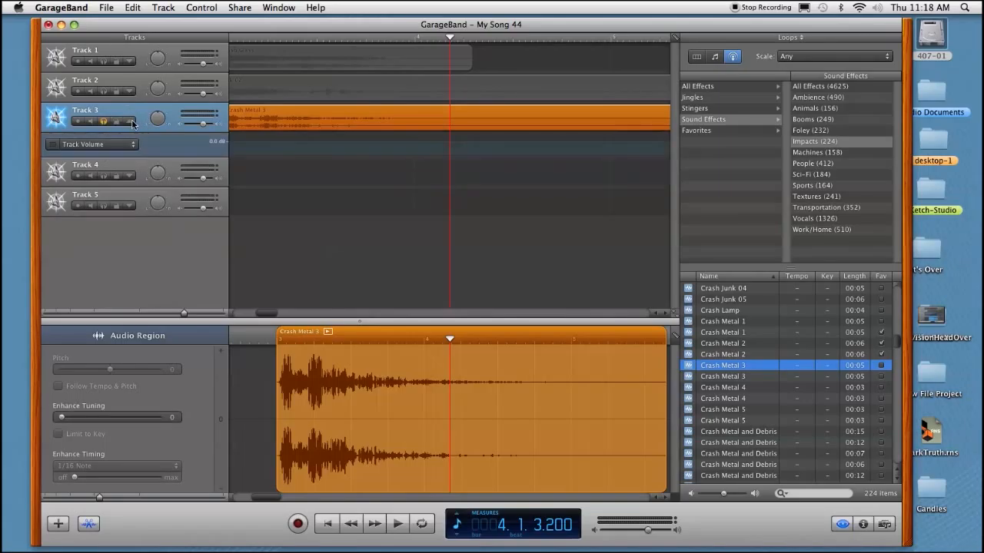
pyautogui.click(53, 145)
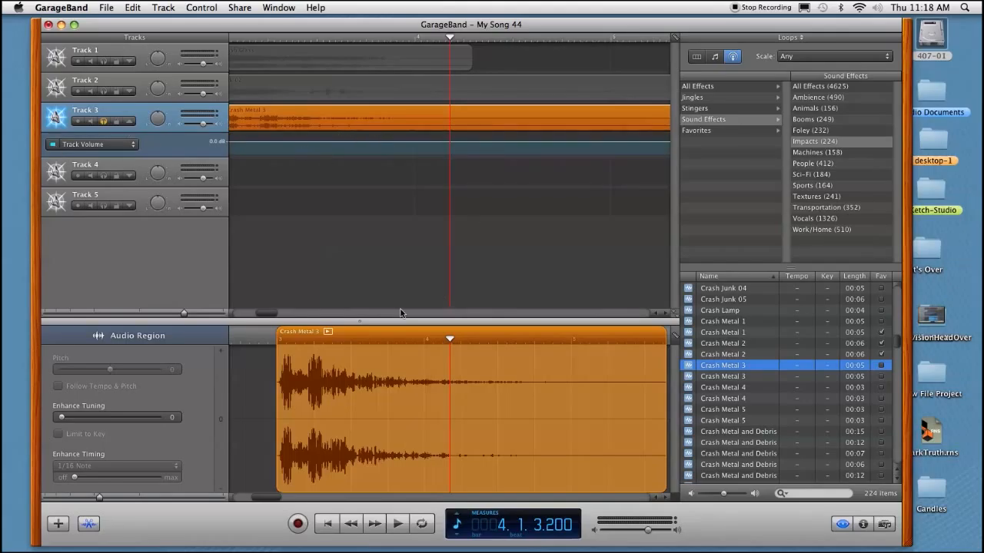
pyautogui.moveTo(266, 311); pyautogui.dragTo(263, 310)
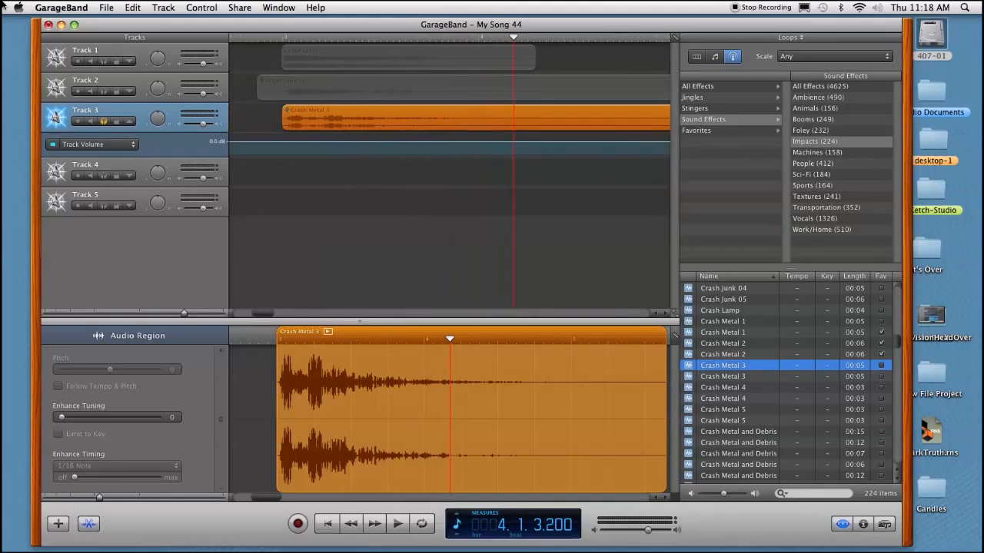
pyautogui.click(320, 141)
pyautogui.moveTo(286, 141); pyautogui.dragTo(287, 141)
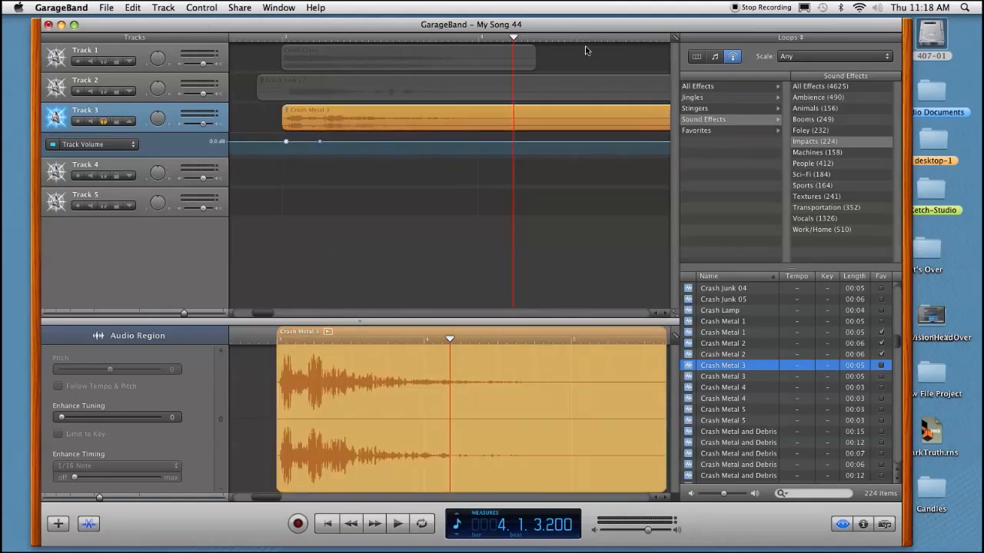
# - Browse the All Effects and Sound Effects loop categories, and list all effects under Stingers
pyautogui.click(700, 88)
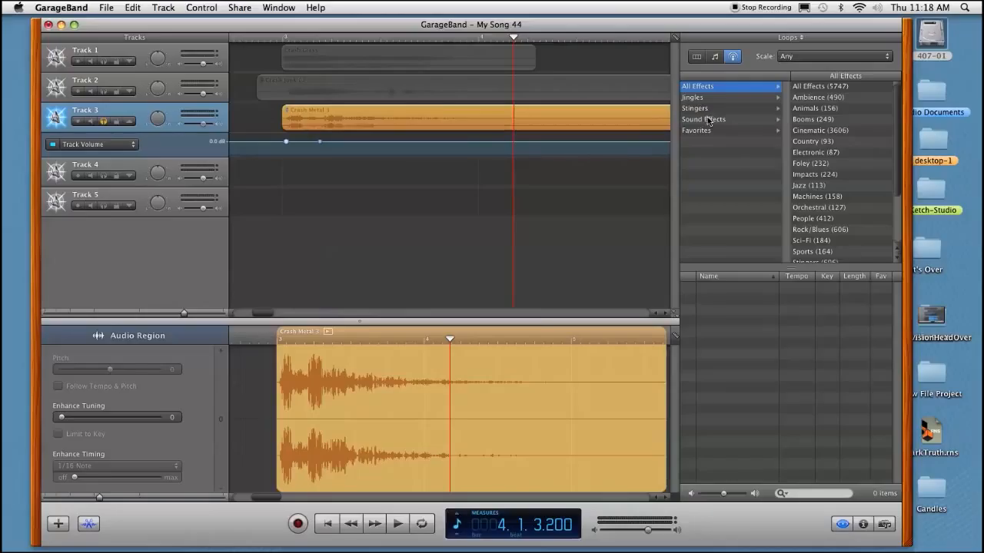
pyautogui.click(710, 119)
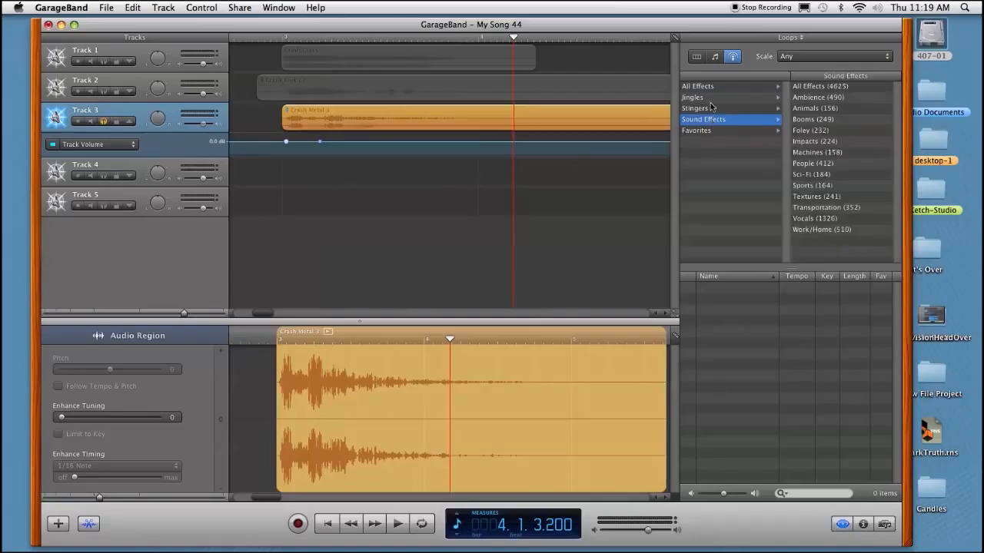
pyautogui.click(710, 109)
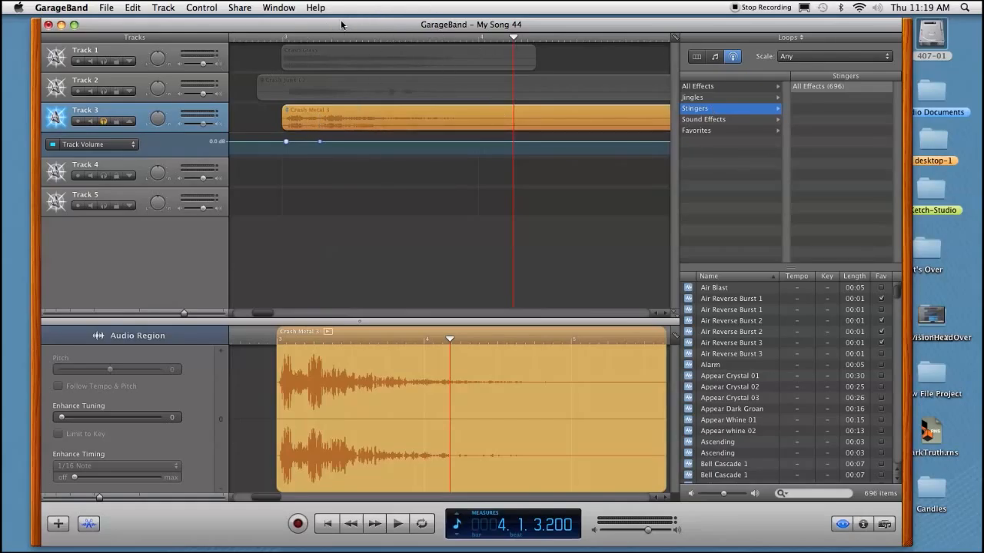
# - Turn off solo on Track 3 and nudge the Crash Glass region on Track 1 slightly later
pyautogui.click(215, 7)
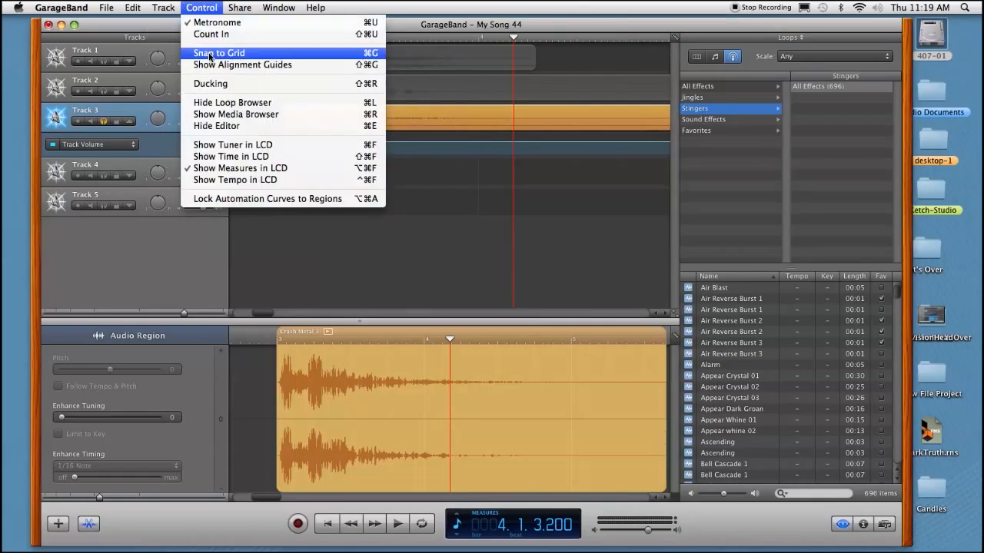
pyautogui.click(214, 6)
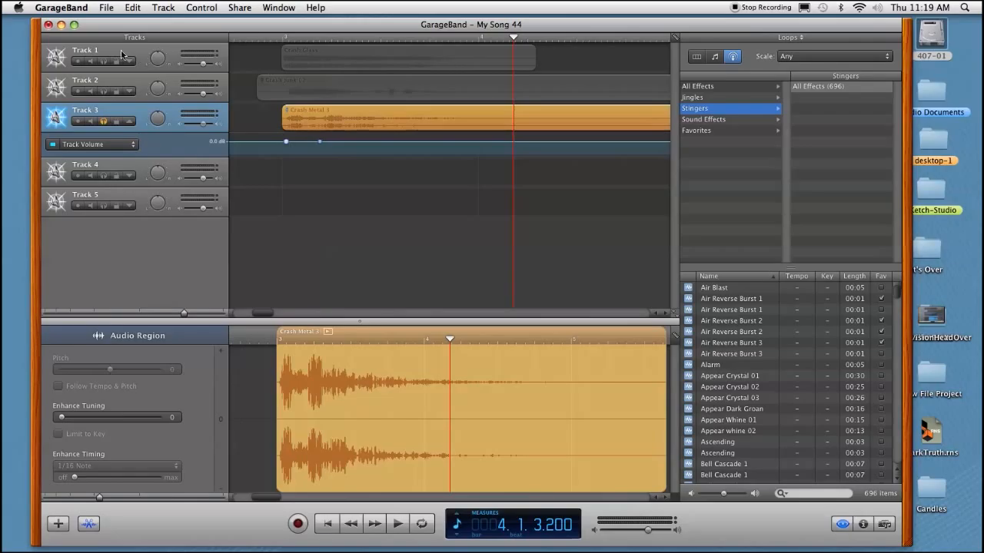
pyautogui.moveTo(333, 52)
pyautogui.mouseDown()
pyautogui.moveTo(384, 54)
pyautogui.moveTo(336, 51)
pyautogui.mouseUp()
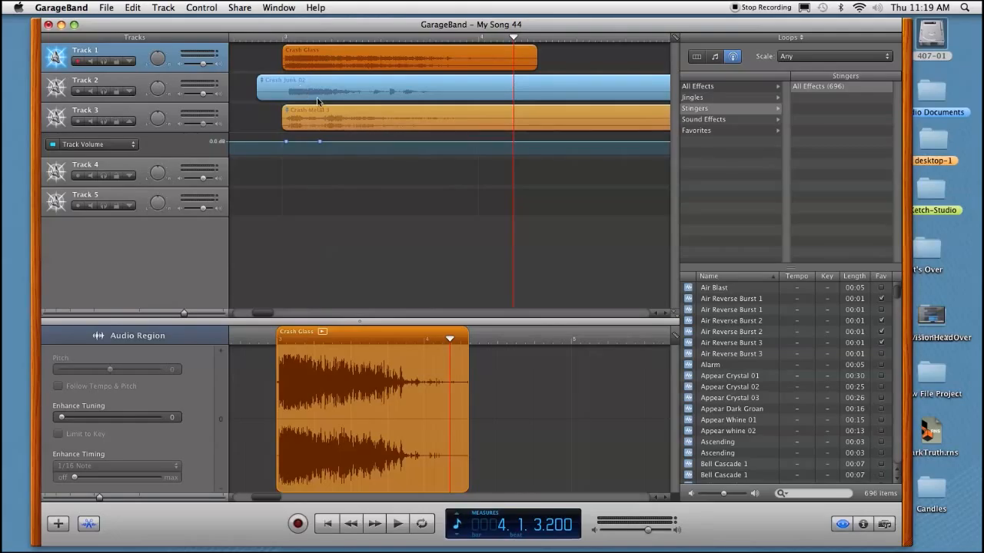